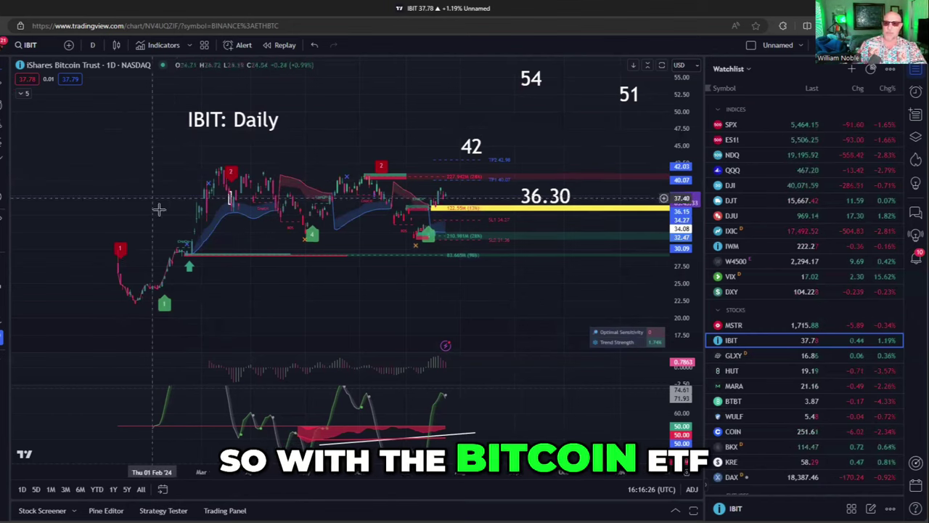
Open and close the LuxAlgo Signals & Overlays settings, then zoom the IBIT chart
double_click(165, 304)
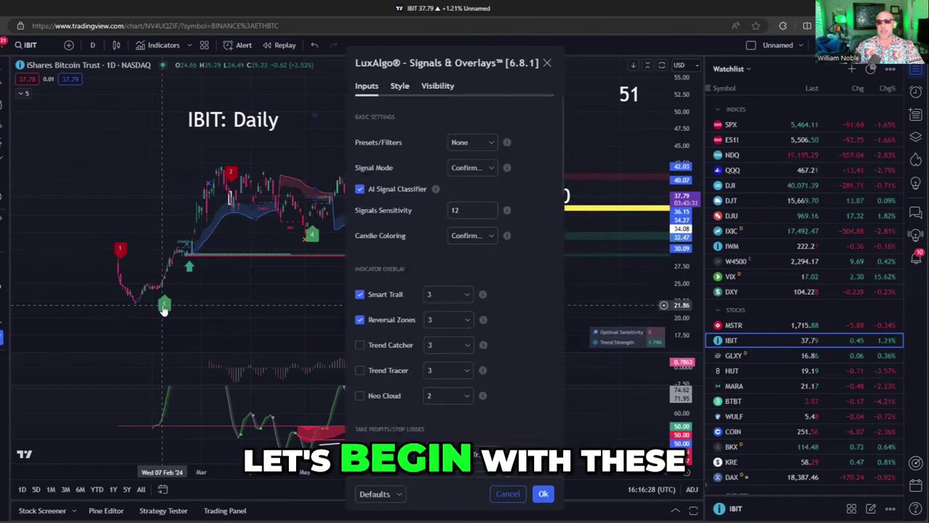
click(543, 494)
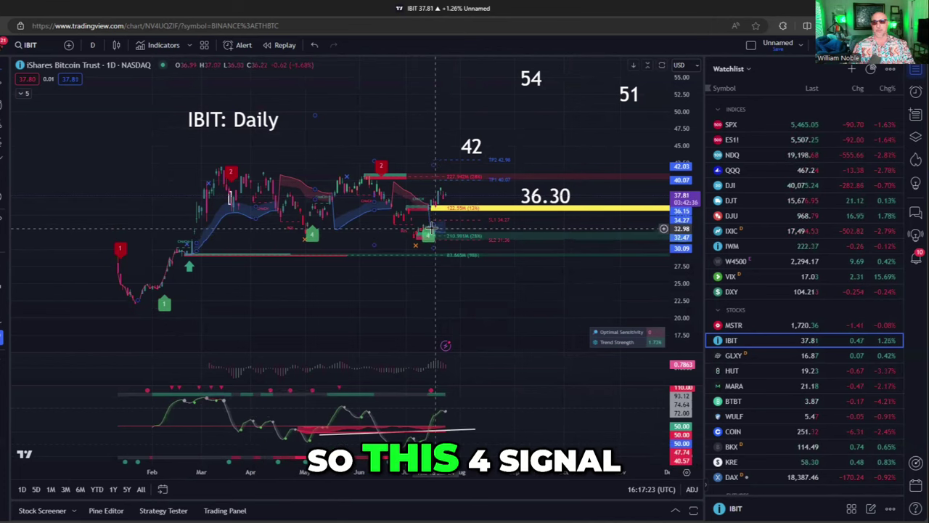
scroll(572, 284, up, 5)
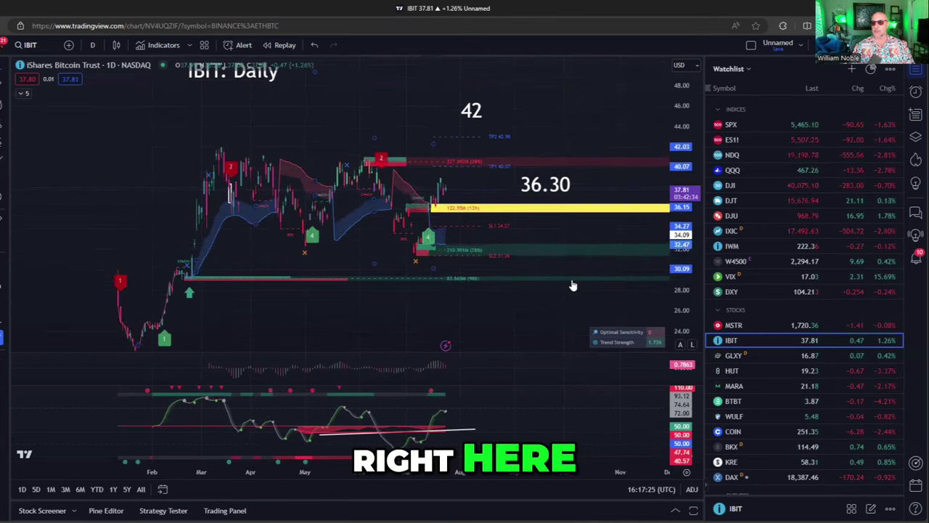
scroll(686, 319, up, 5)
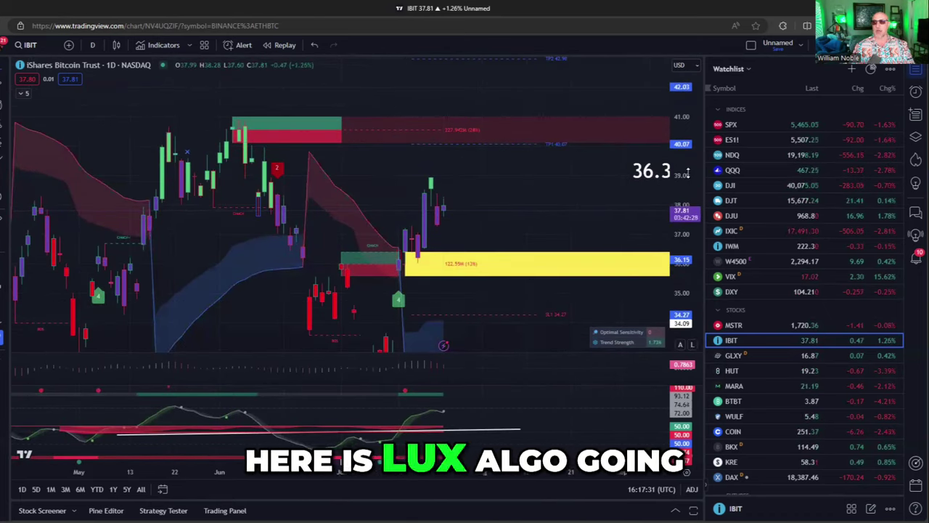
scroll(521, 315, down, 5)
scroll(522, 316, down, 3)
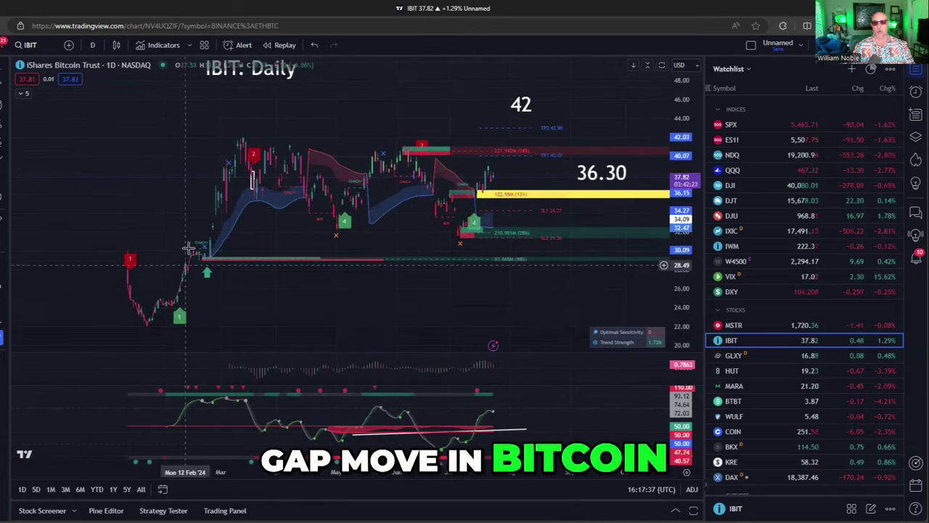
Draw Fib Circles from the February low to the recent highs, showing levels 54, 51, 42, 36.30
click(174, 304)
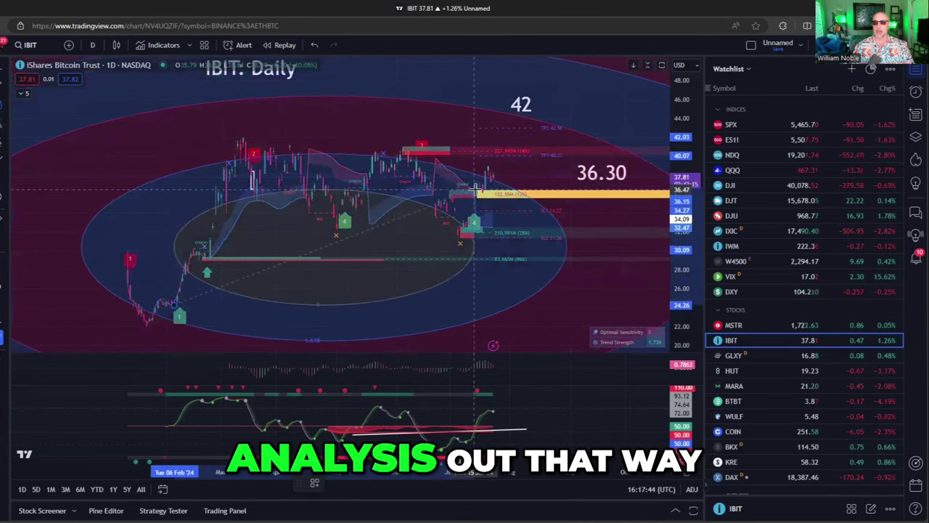
click(436, 215)
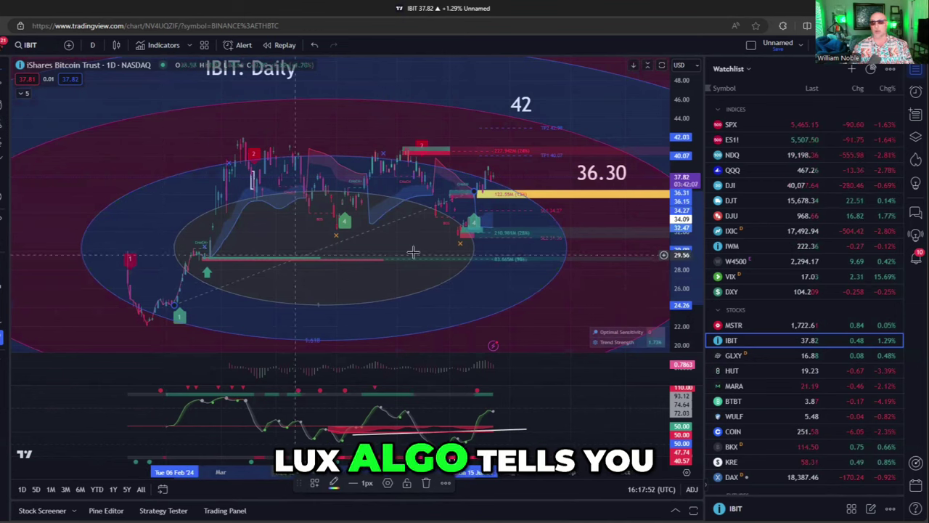
scroll(612, 245, down, 3)
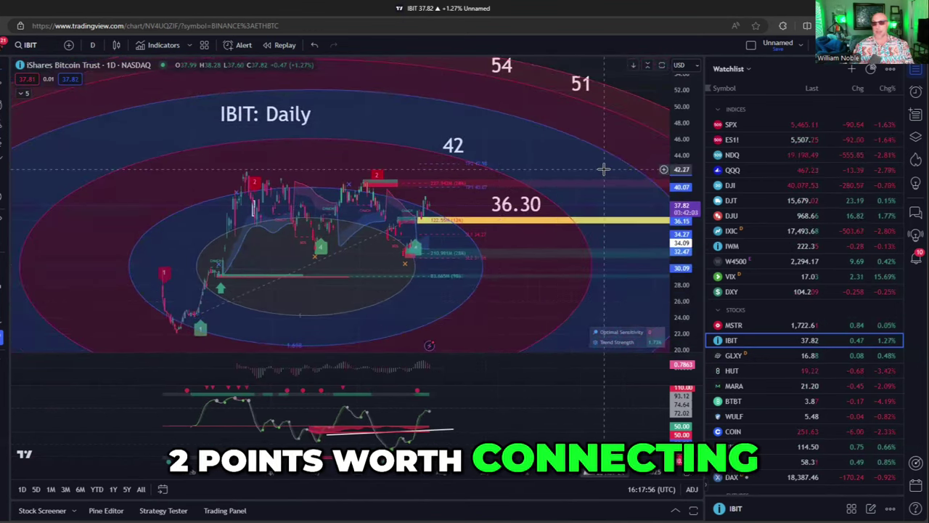
double_click(454, 168)
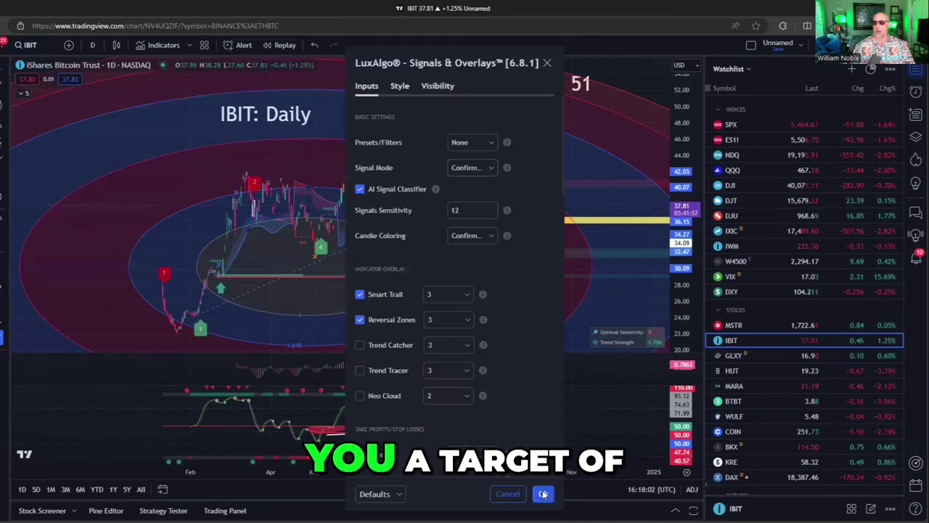
click(543, 493)
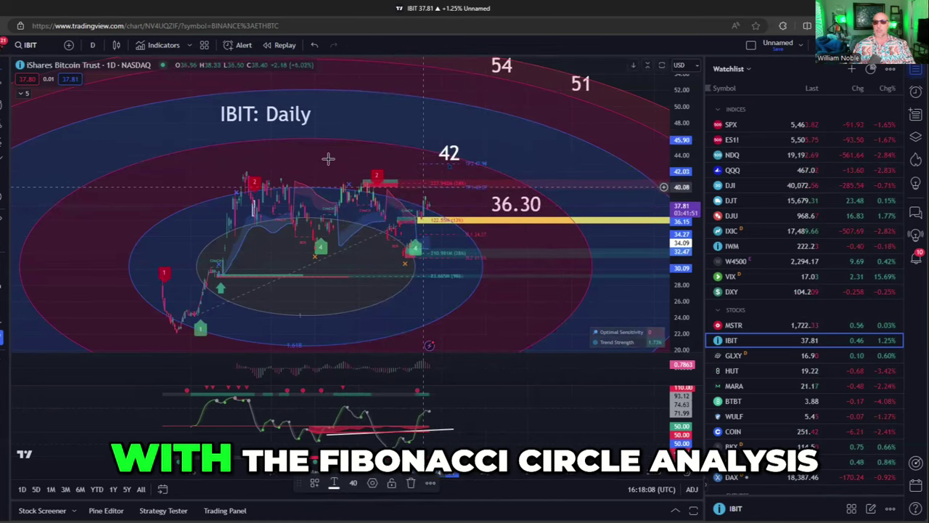
scroll(562, 214, down, 3)
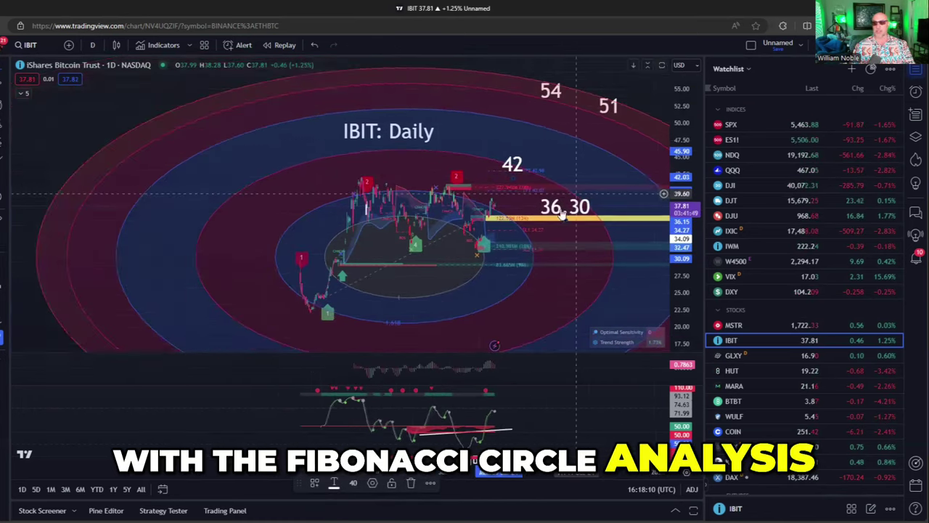
Place a vertical line below the 54 target, cutting through the Fibonacci circles
click(7, 95)
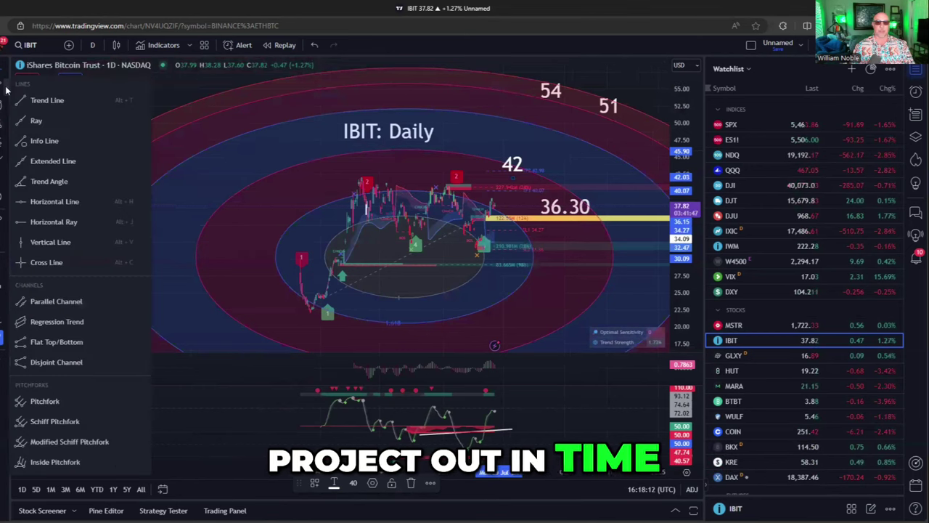
click(49, 243)
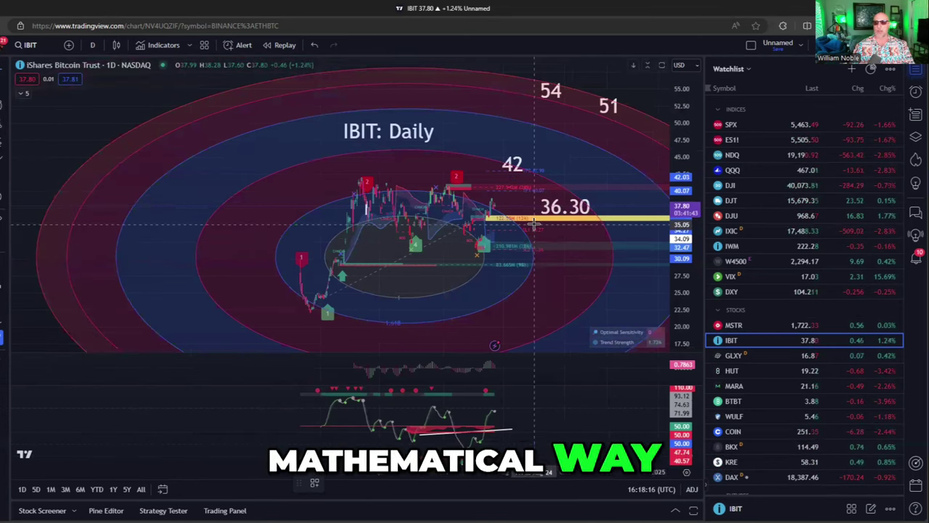
click(533, 262)
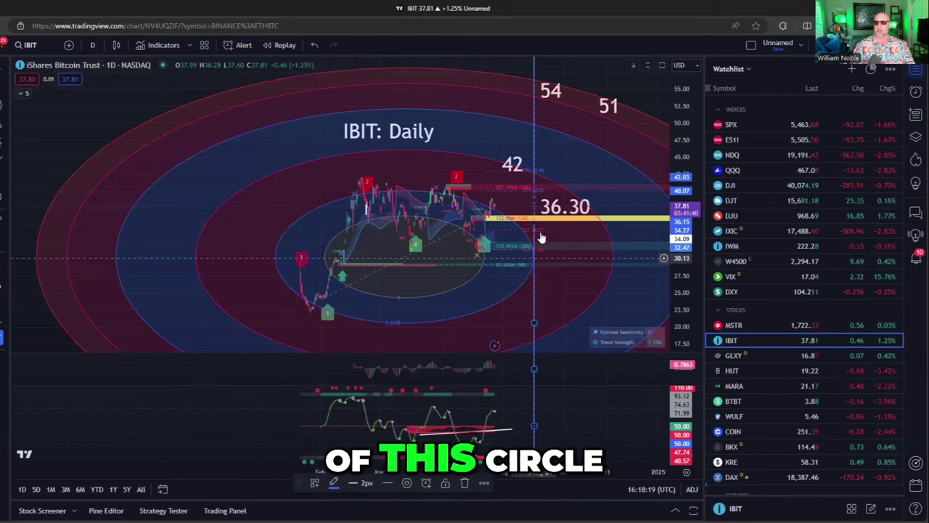
click(545, 86)
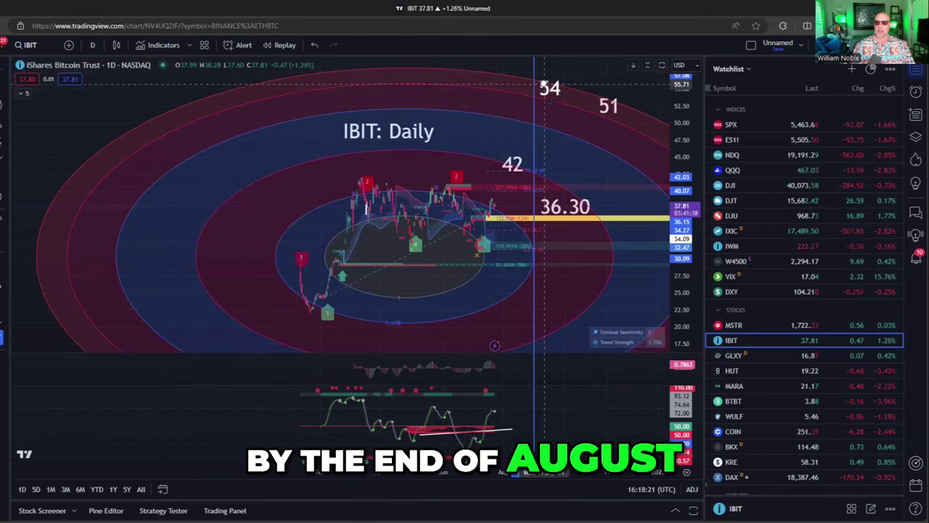
click(376, 146)
scroll(376, 146, up, 2)
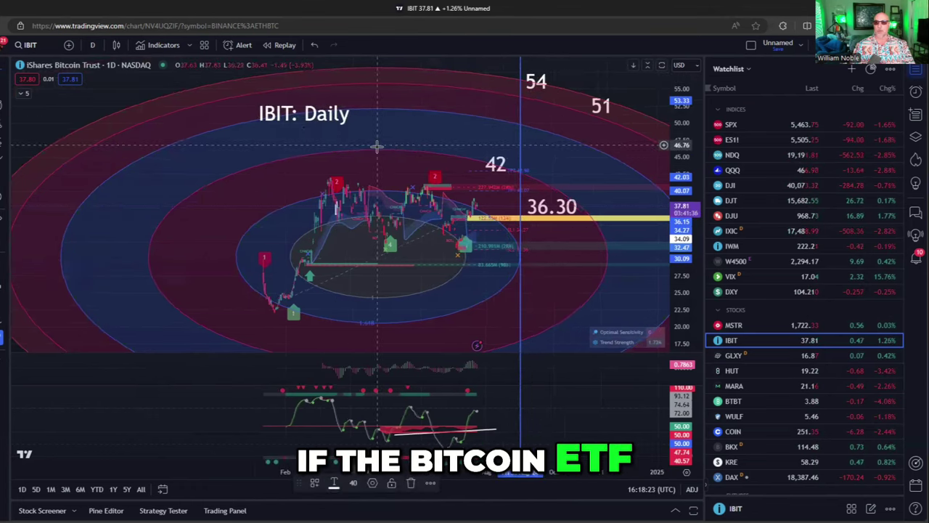
scroll(376, 145, up, 2)
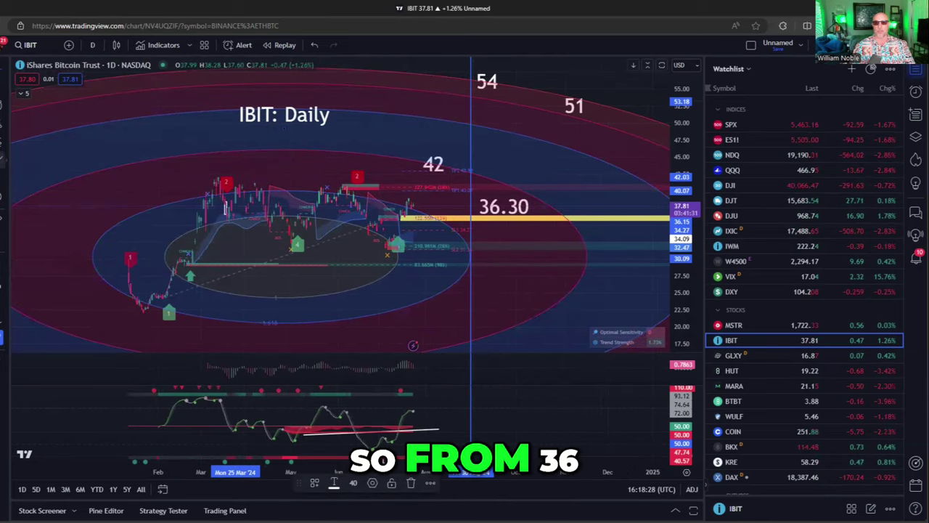
Measure a price range from about 37 up to 54, reading 18.94 (50.30%)
click(4, 144)
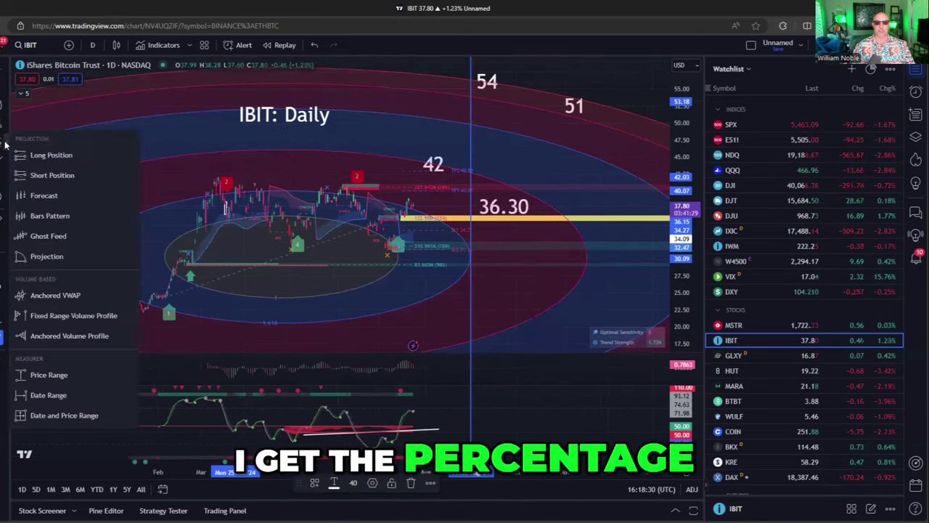
click(49, 374)
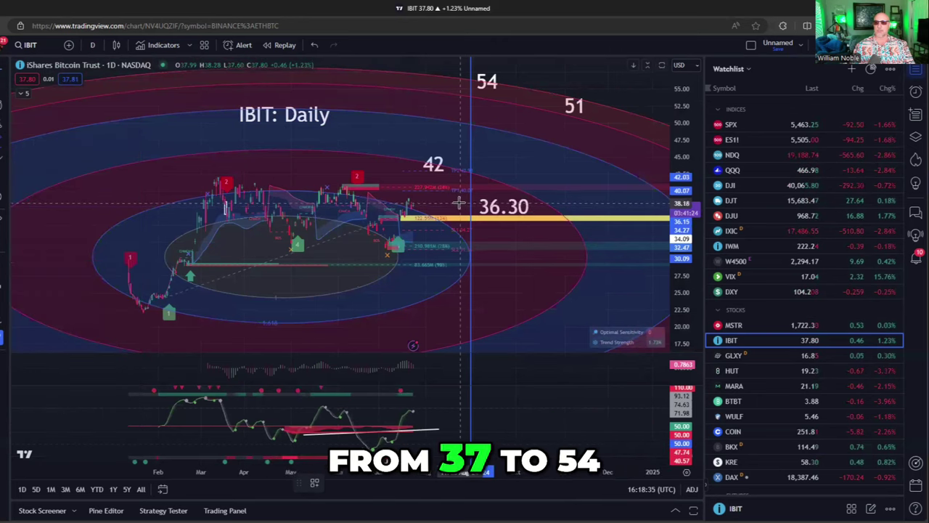
click(460, 207)
click(460, 78)
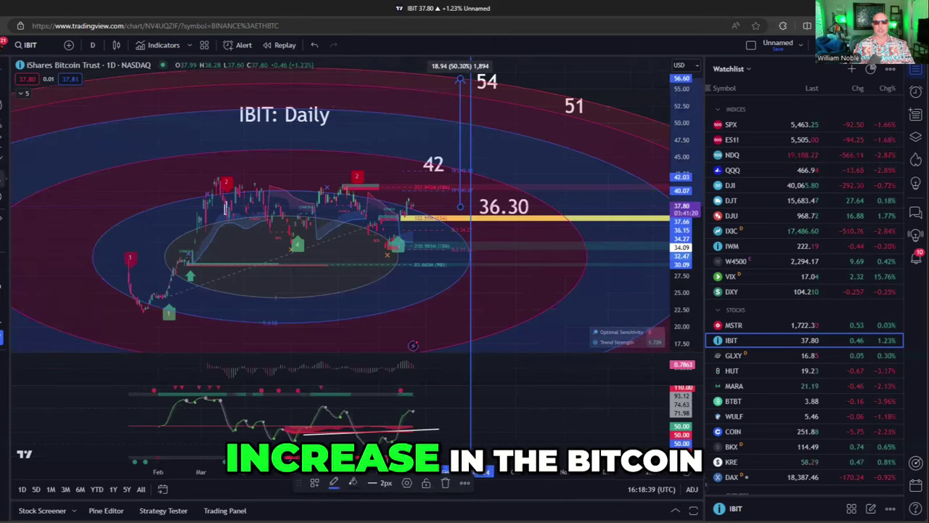
Add a '50%' text label at the chart's top beside the 54 target
click(406, 81)
text(50%)
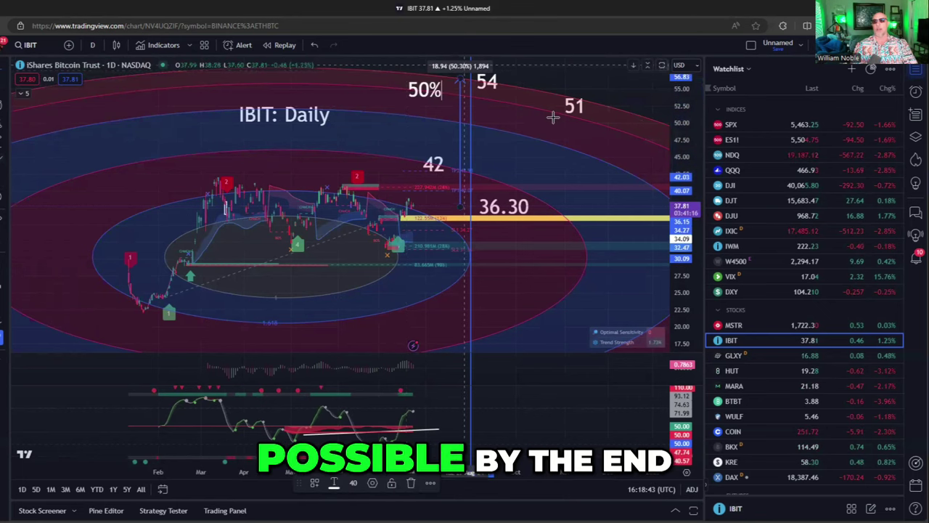
click(600, 142)
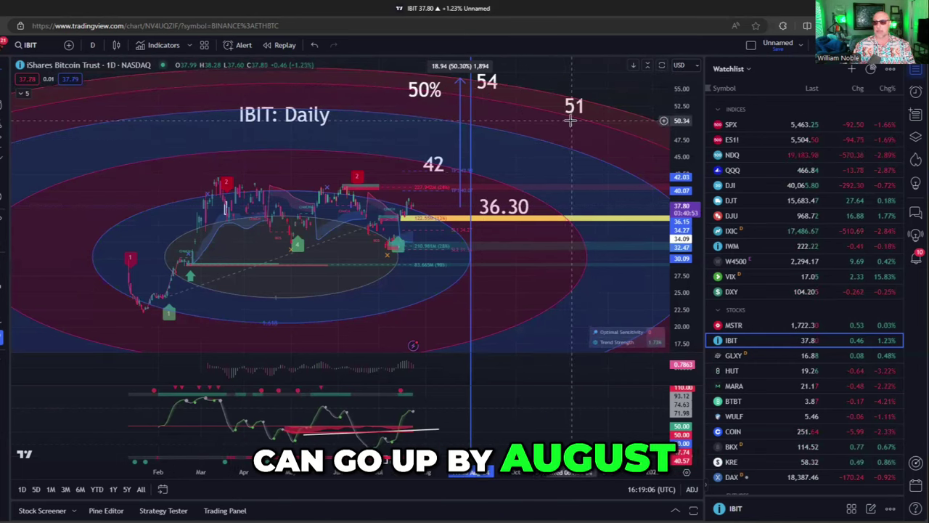
Place a second vertical line at 15 Nov '24 below the 51 target
click(586, 175)
drag(574, 109, 601, 94)
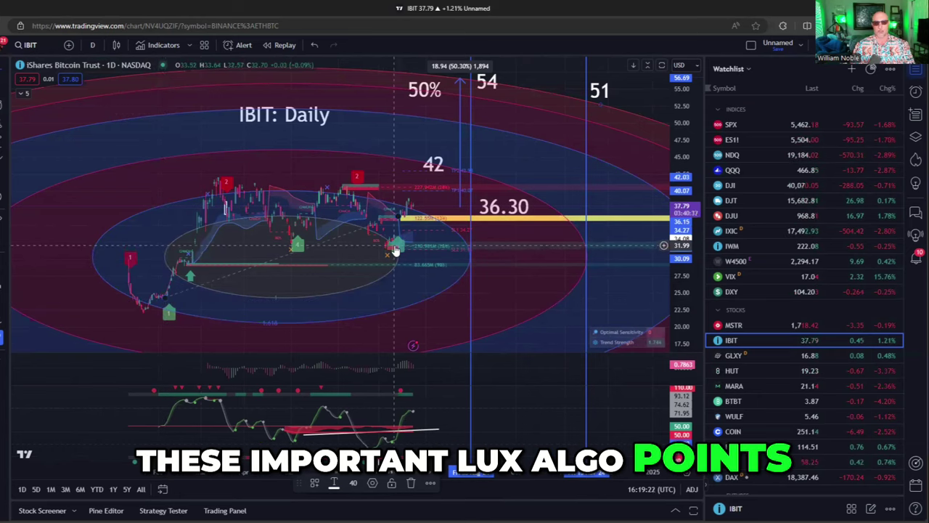
double_click(500, 209)
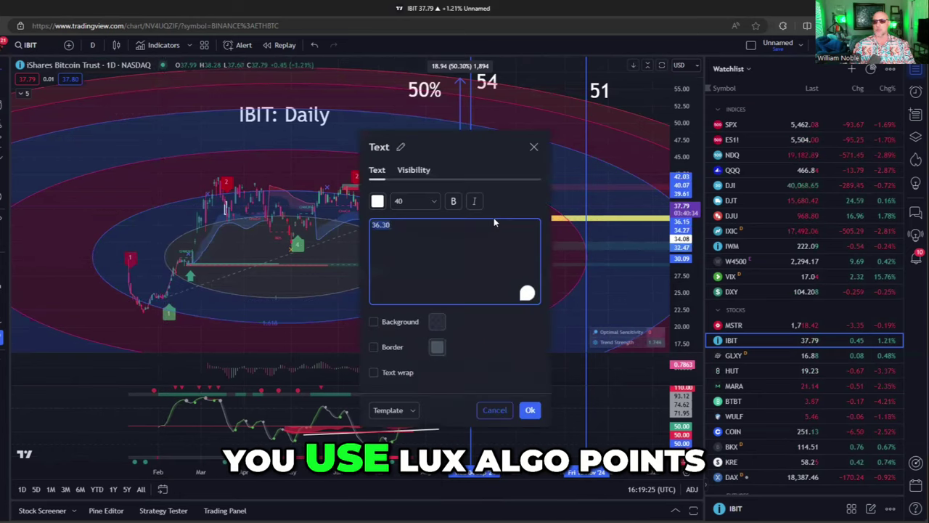
click(530, 411)
Open and close the chart and Price Action Concepts settings around the 36.30 level unchanged
click(411, 222)
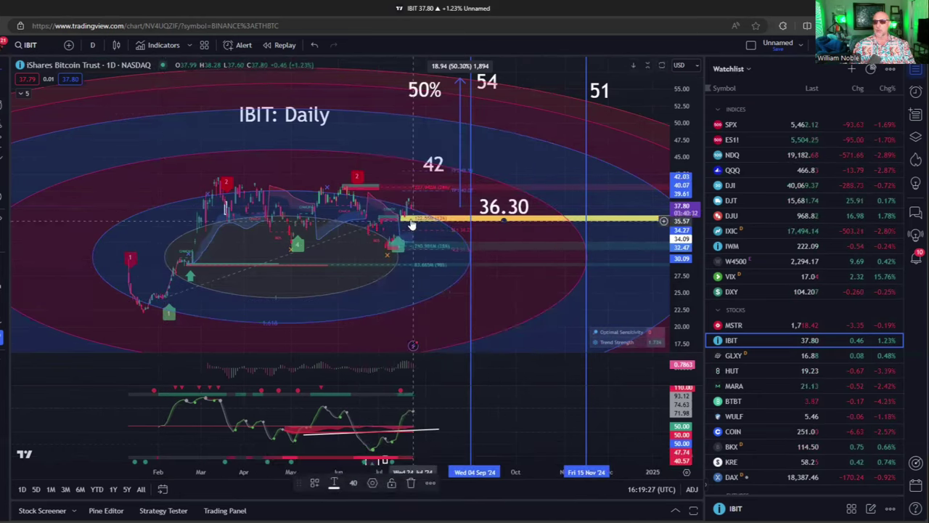
double_click(405, 224)
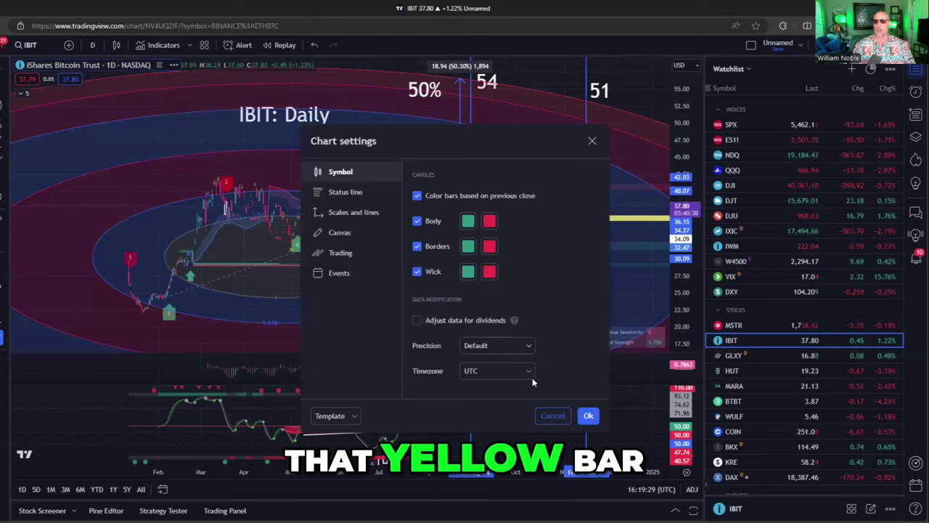
key(Escape)
double_click(632, 217)
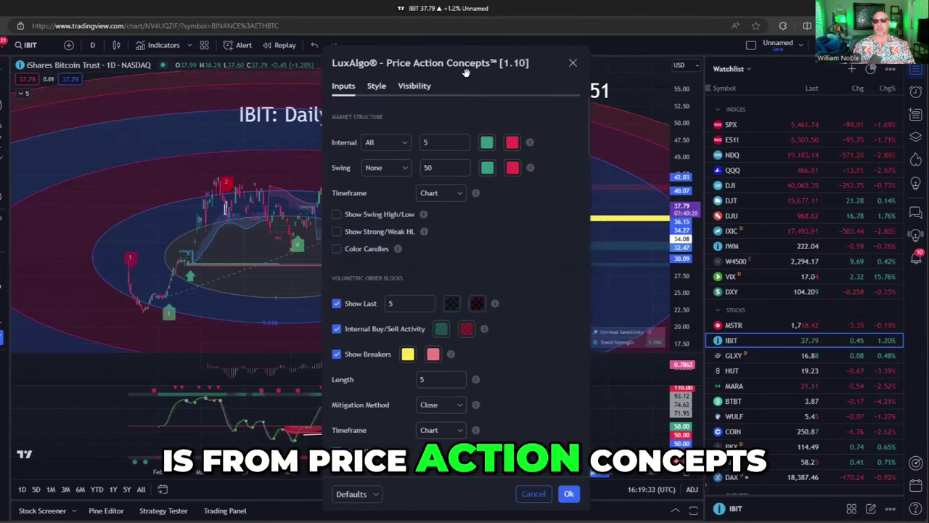
click(570, 494)
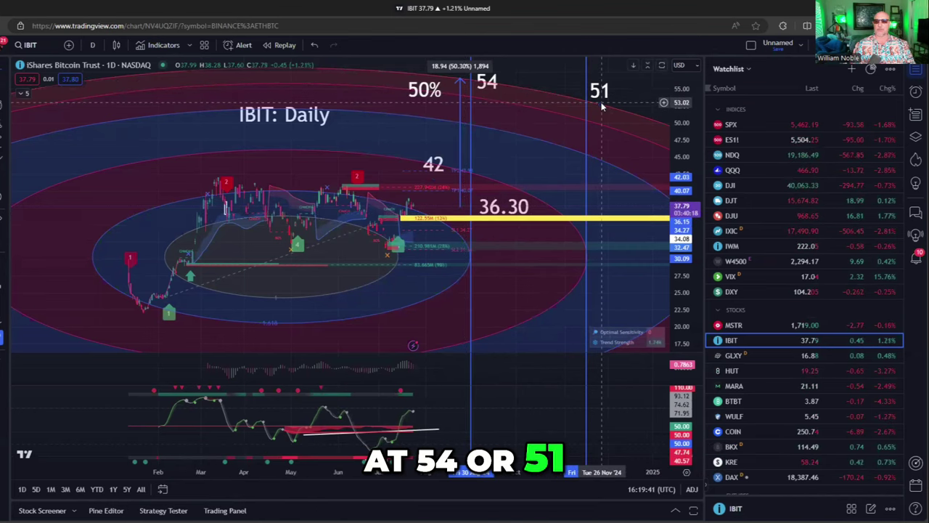
double_click(546, 217)
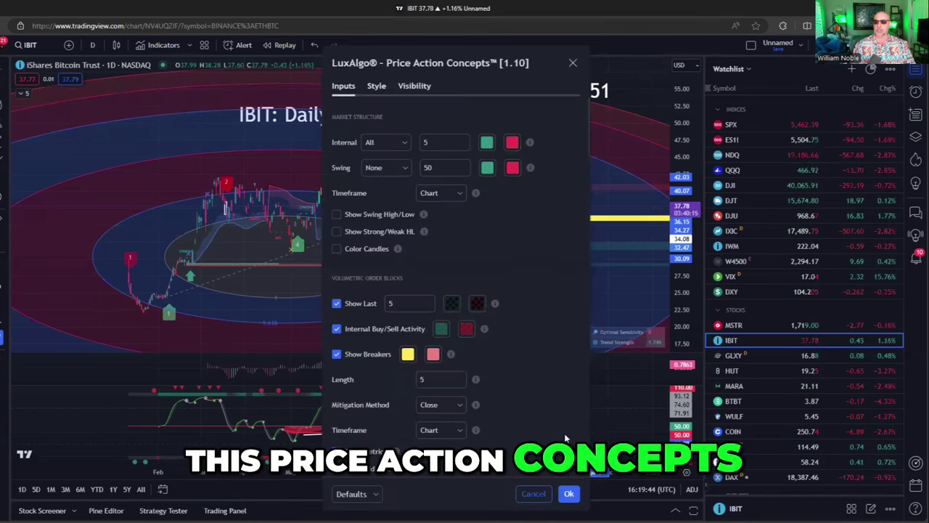
key(Escape)
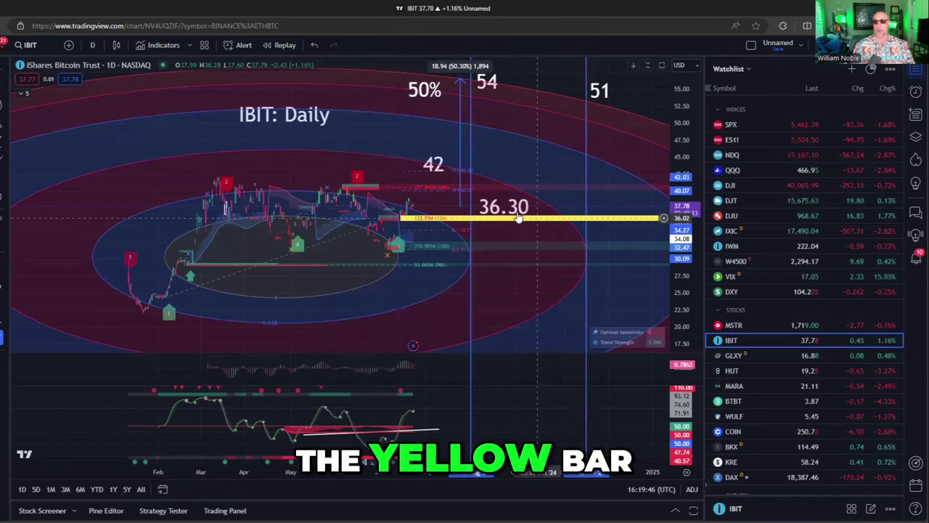